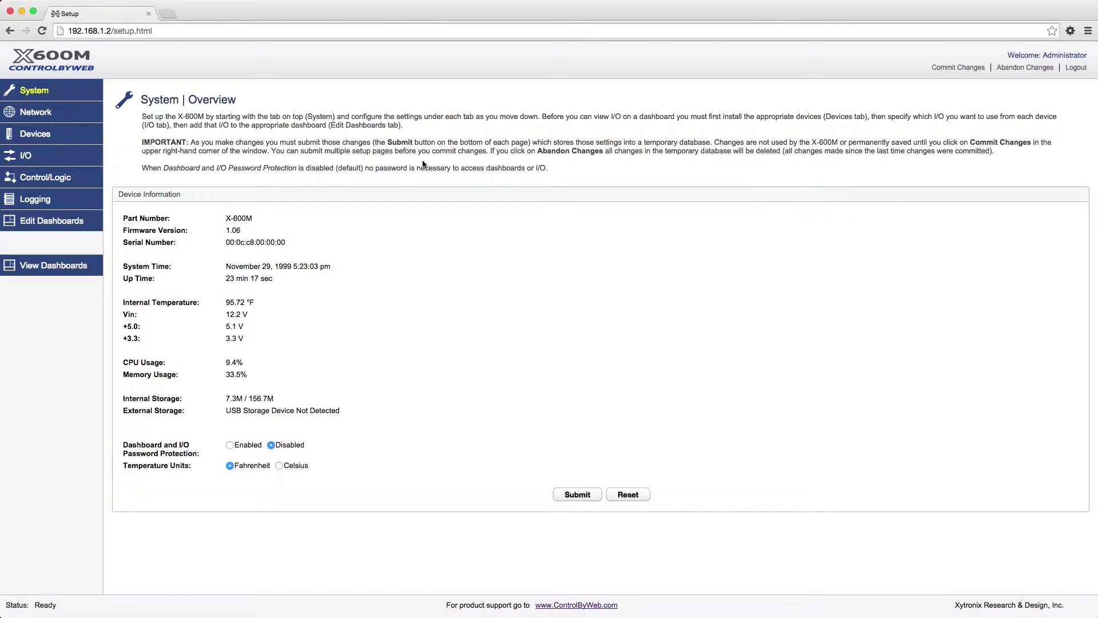
Step: Browse User Accounts, Date & Time, Backup/Restore, SSL, Custom Web Pages and System Log, ending on Network Overview
left_click(45, 97)
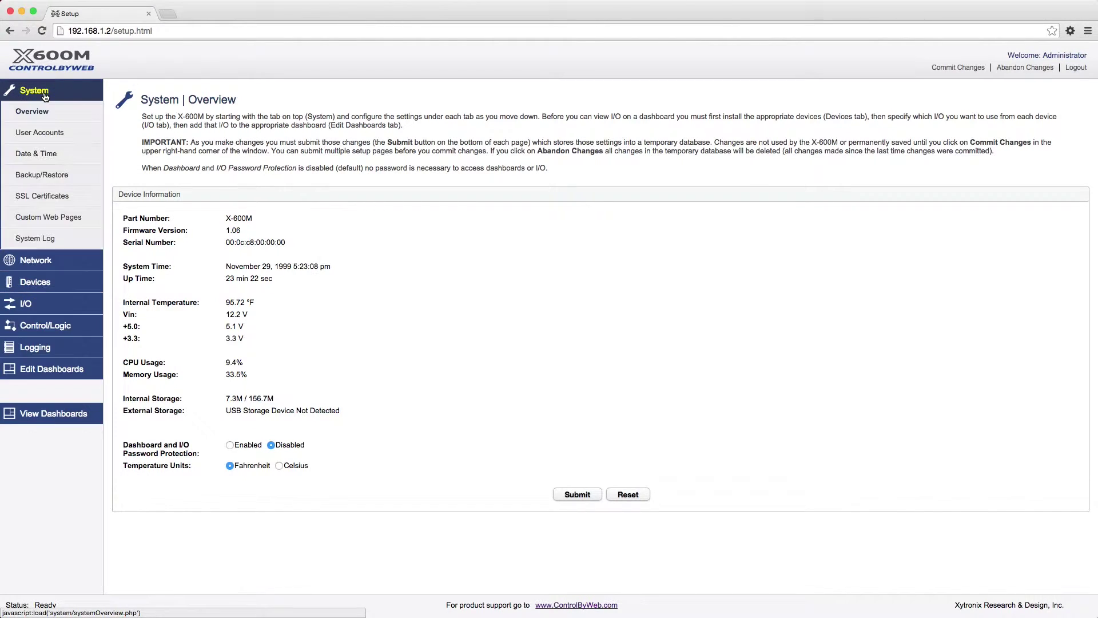
left_click(52, 135)
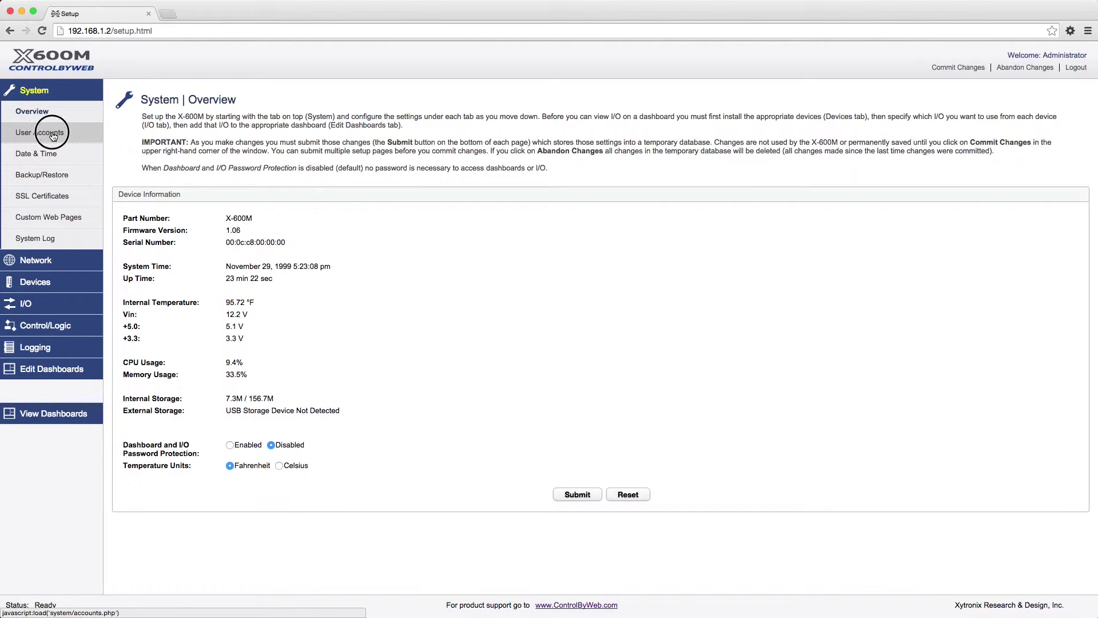
left_click(74, 156)
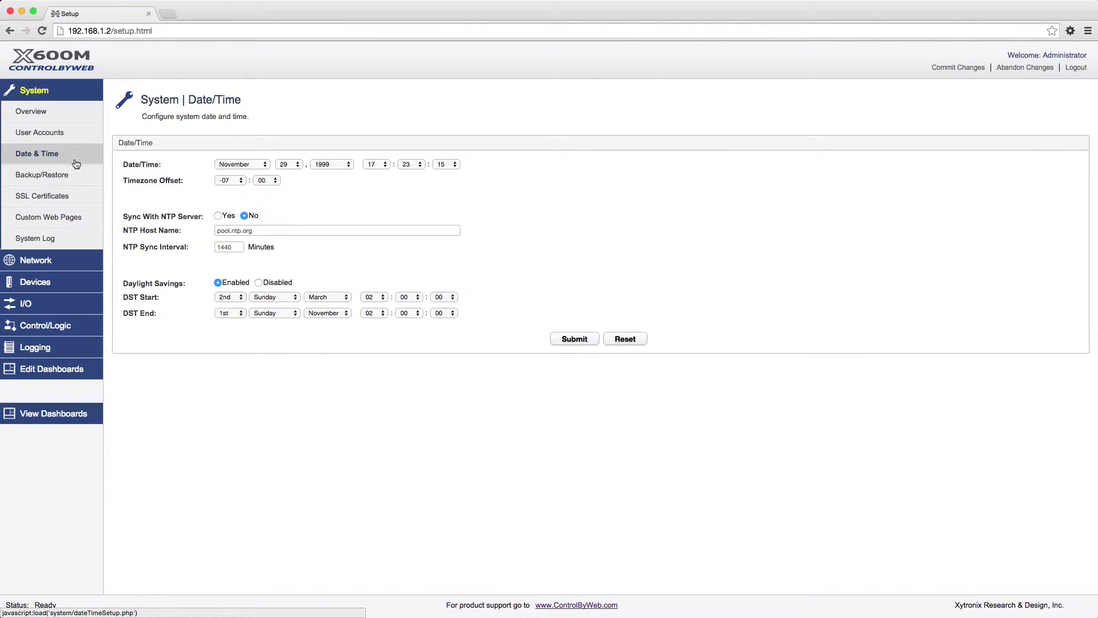
left_click(77, 176)
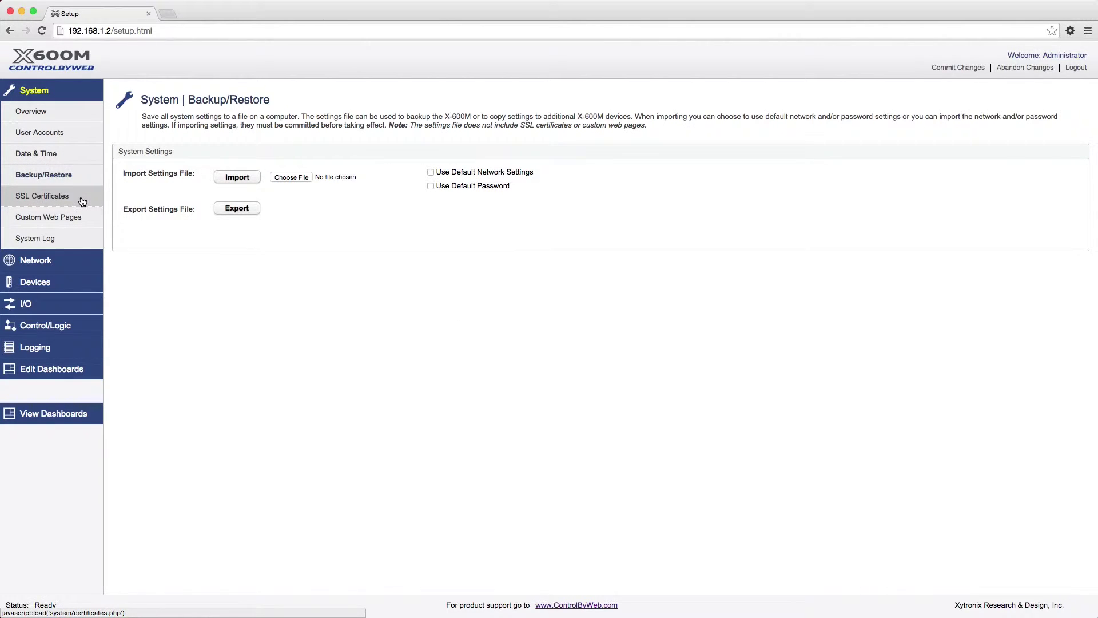
left_click(82, 200)
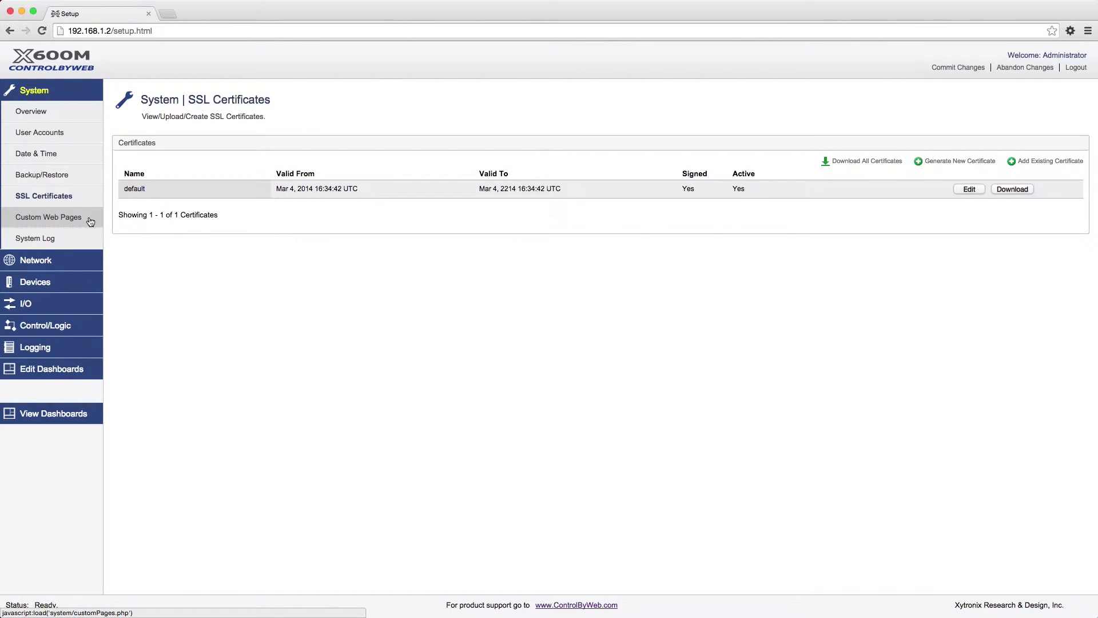
left_click(90, 221)
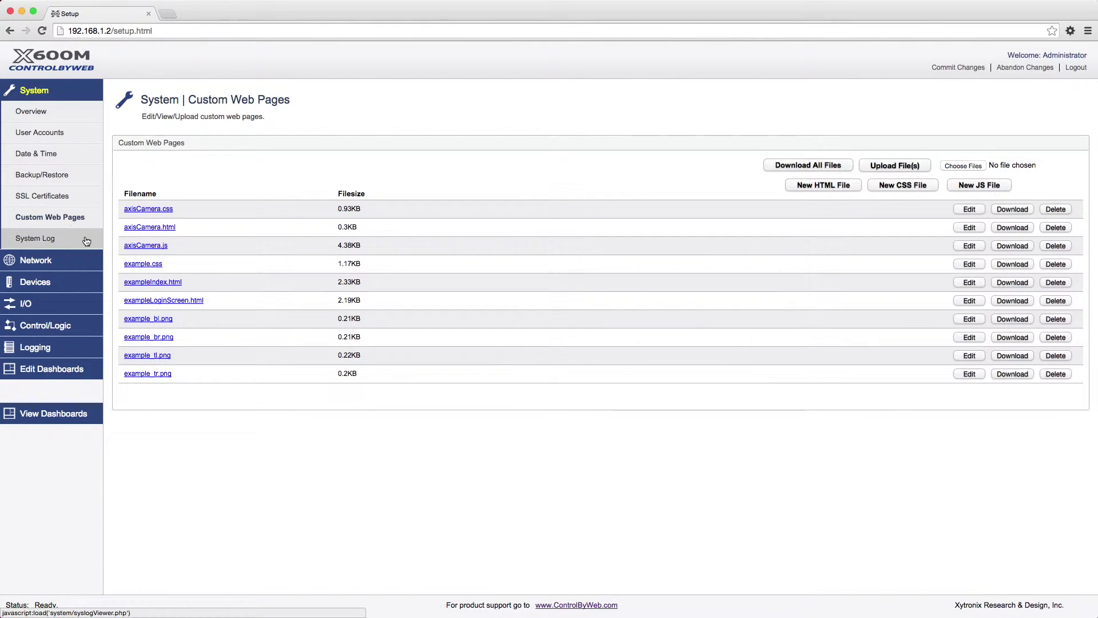
left_click(86, 241)
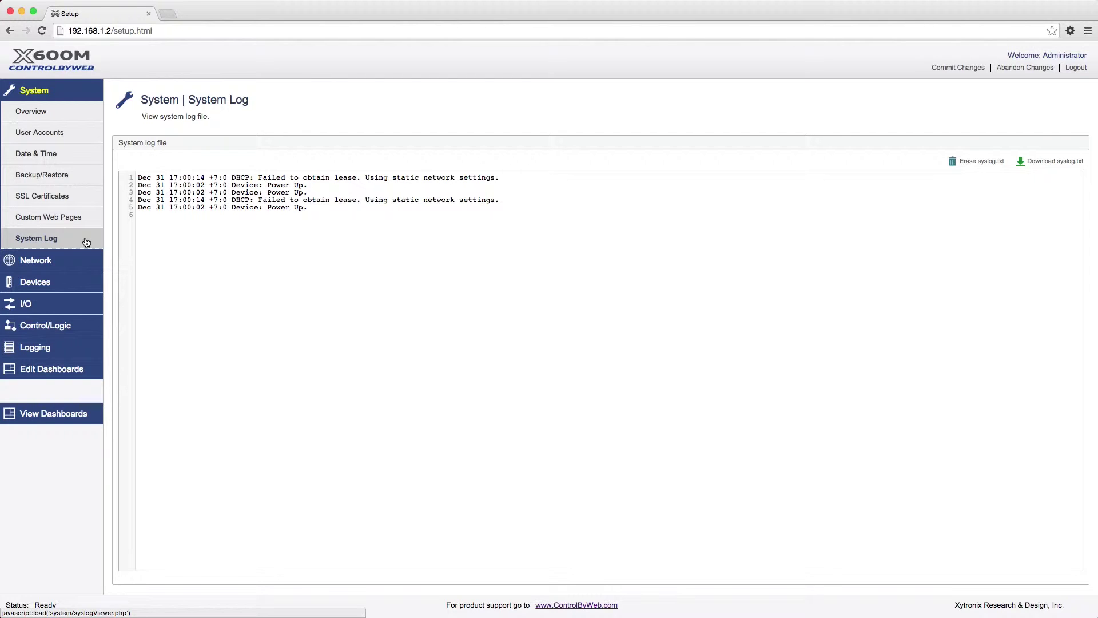
left_click(67, 261)
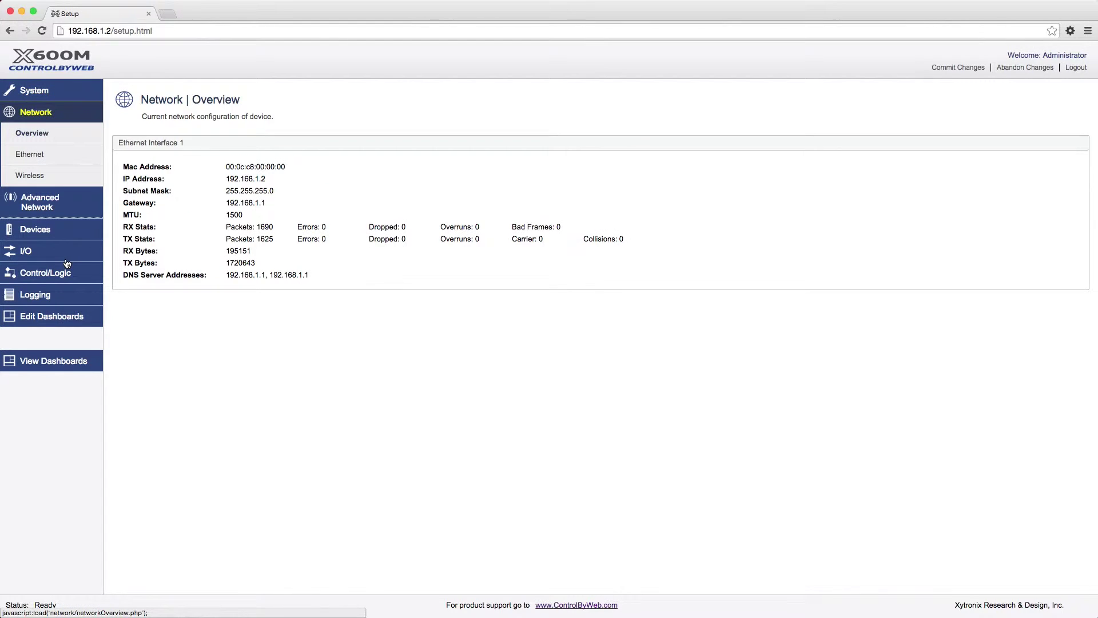
Step: On Ethernet setup, set DHCP to No, change the IP to 192.168.1.71, and submit
left_click(65, 156)
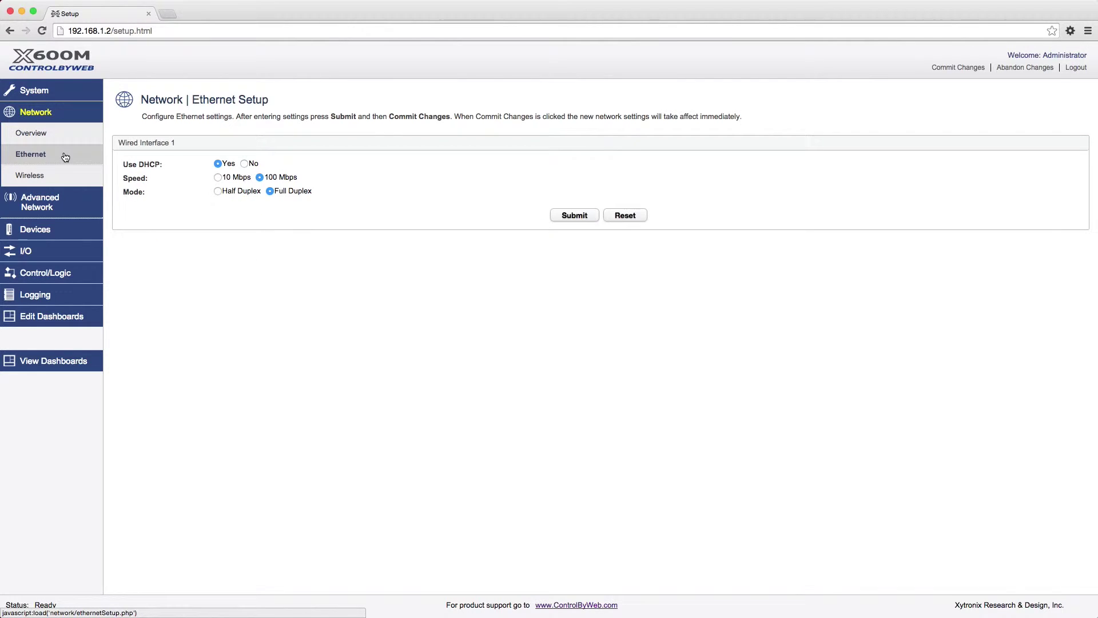
left_click(244, 163)
left_click(249, 178)
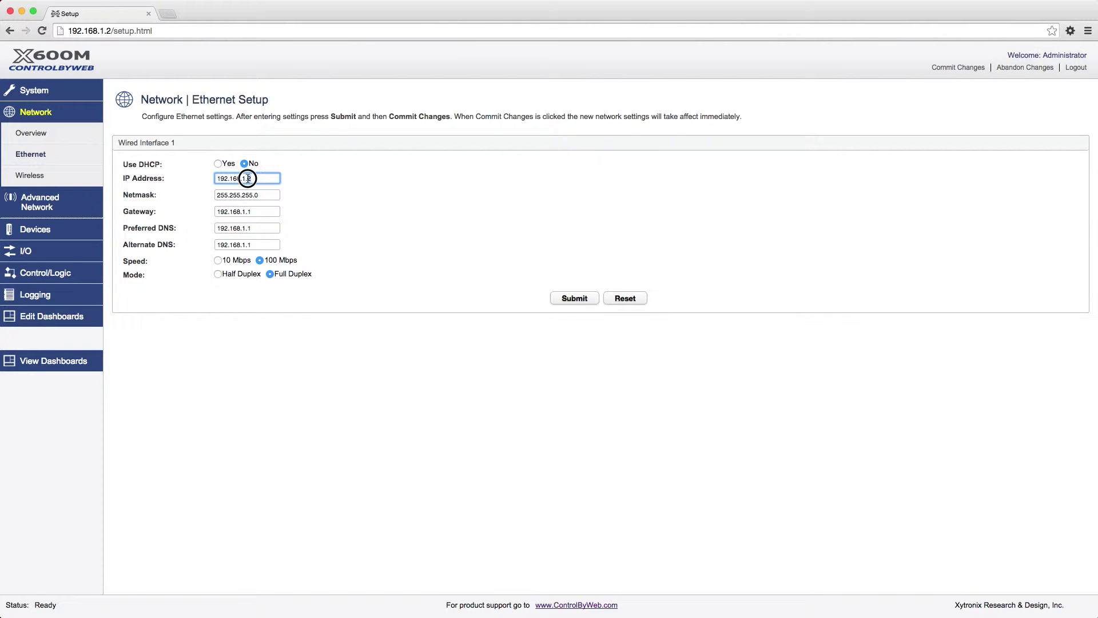
key("BackSpace")
type("71")
left_click(574, 298)
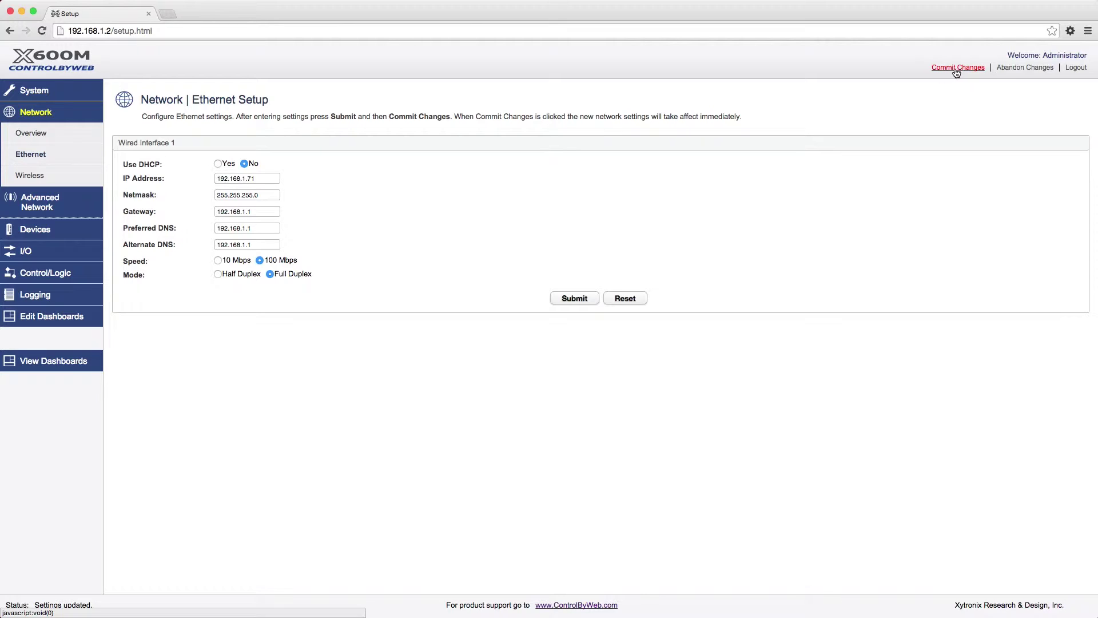
Step: Run Find New Devices from the Devices page to detect the X-12S and WebRelay-Quad
left_click(74, 235)
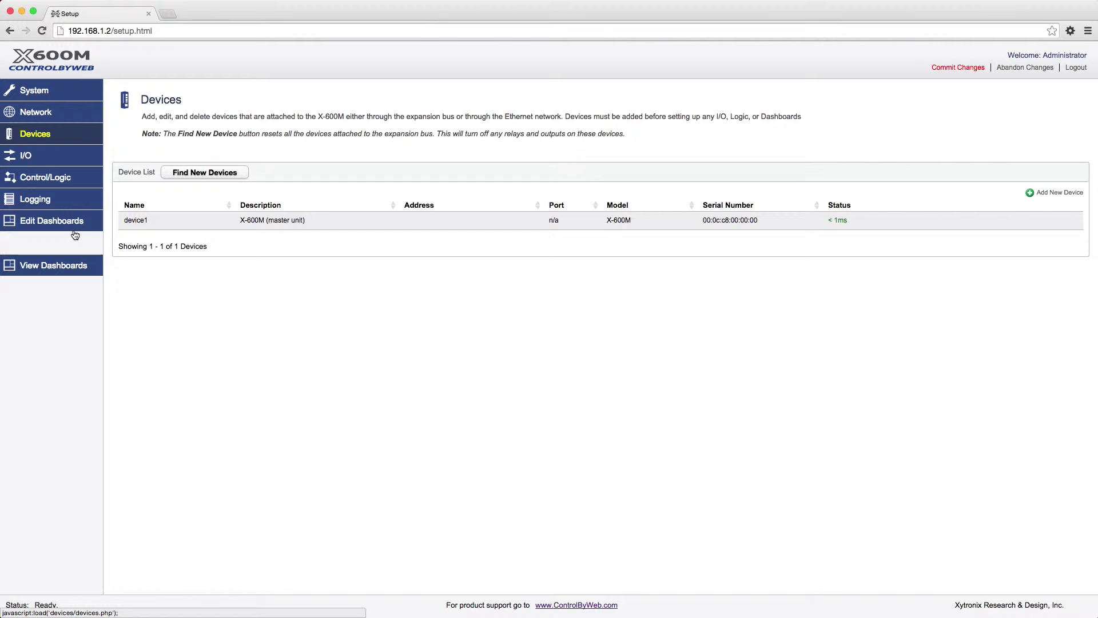
left_click(188, 172)
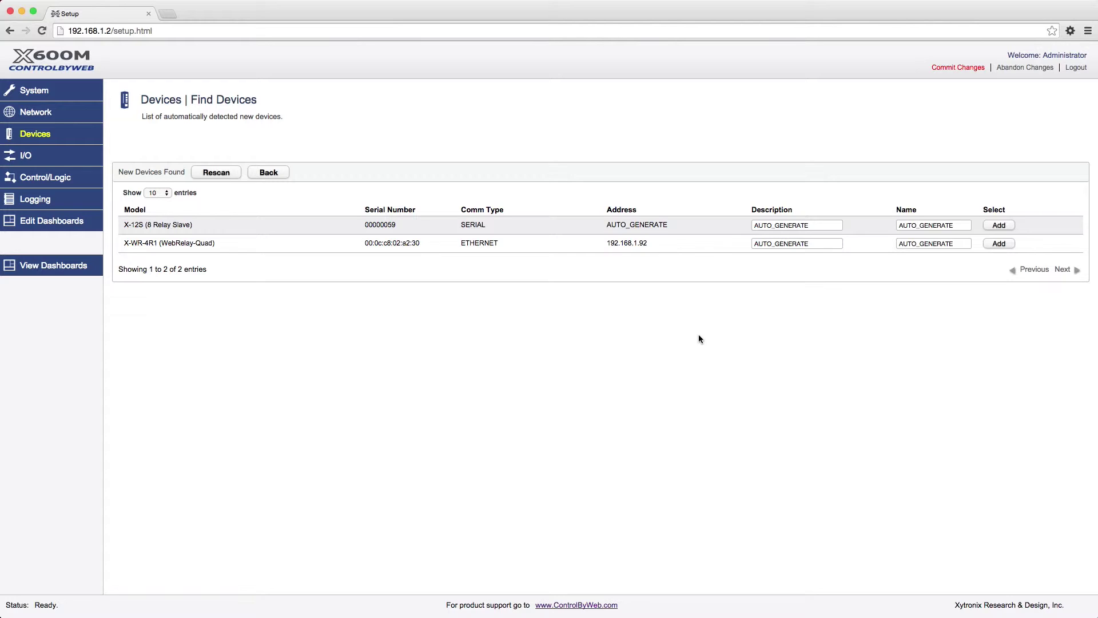
Step: Add the WebRelay-Quad named panelboardA with description 'Warehouse Lights', including its four checked relays
left_click_drag(953, 245, 895, 242)
type("panelboardA")
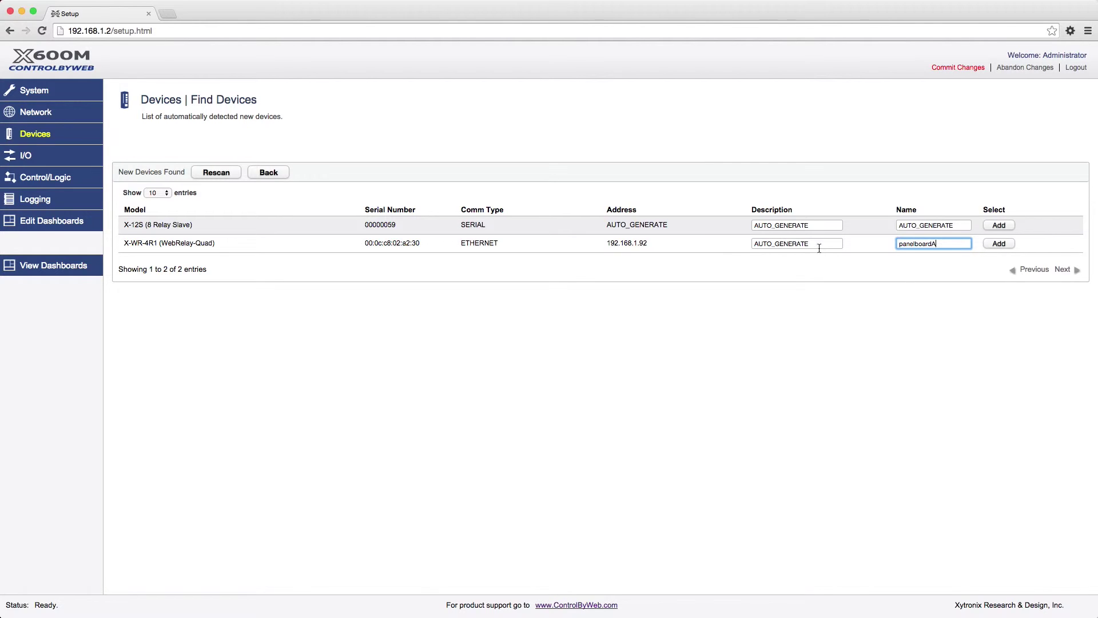
double_click(835, 244)
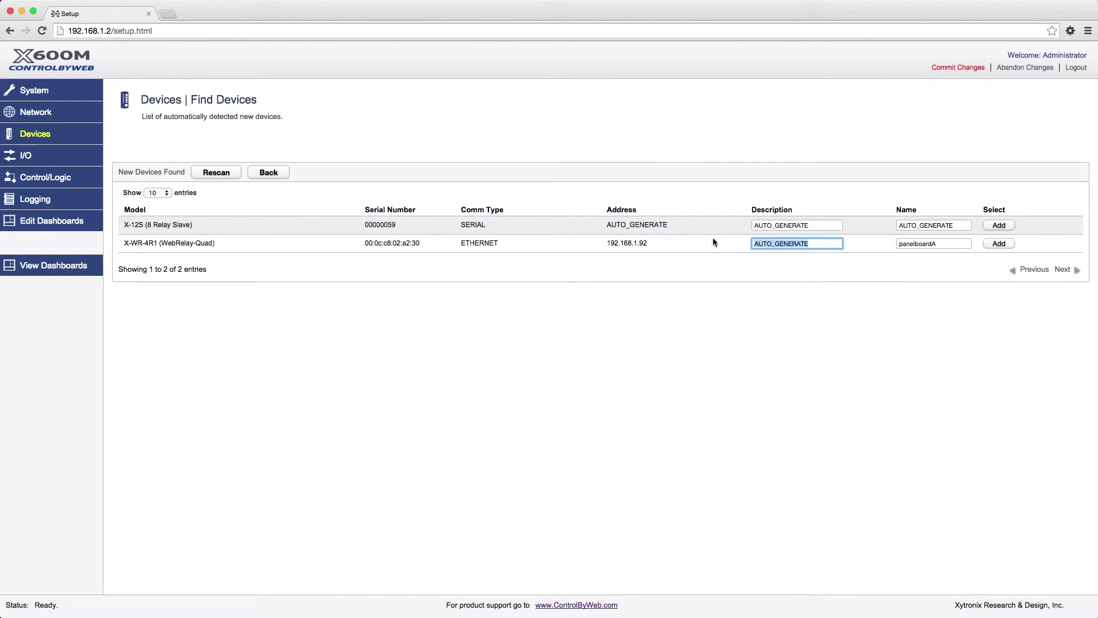
type("Warehouse Lights")
left_click(1006, 248)
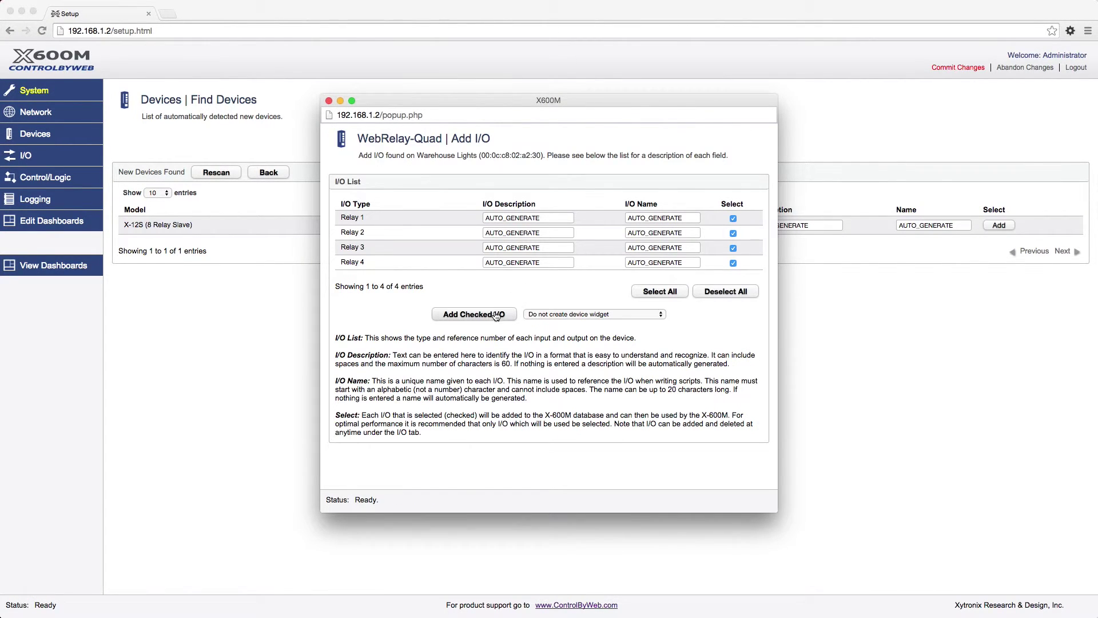
left_click(496, 315)
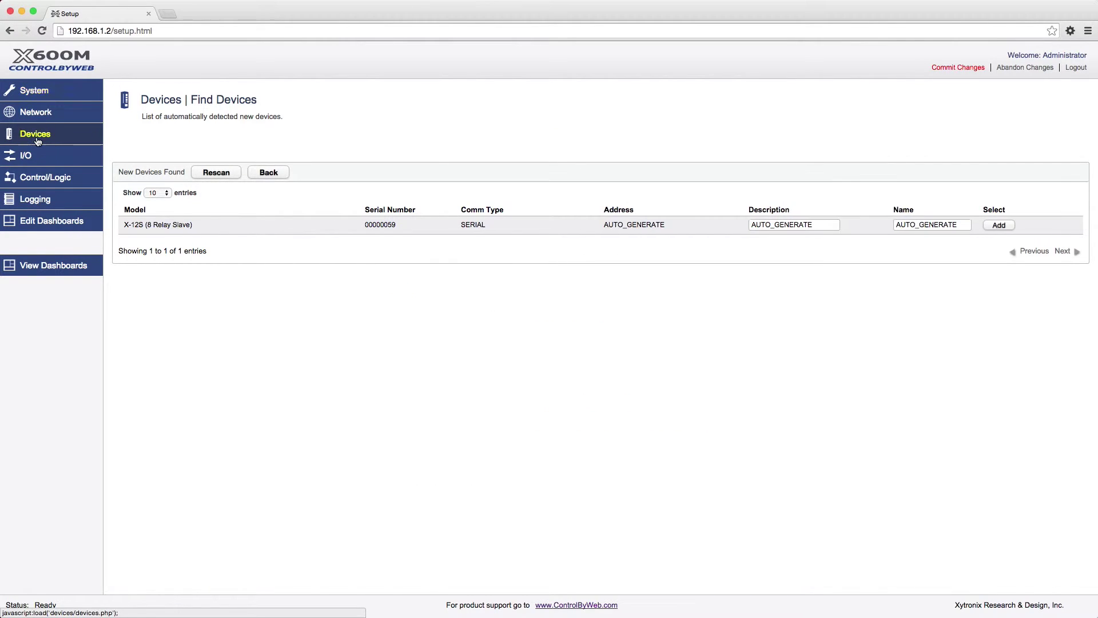
Step: Check panelboardA in the device list, then view I/O Relays showing relay1–relay4
left_click(37, 141)
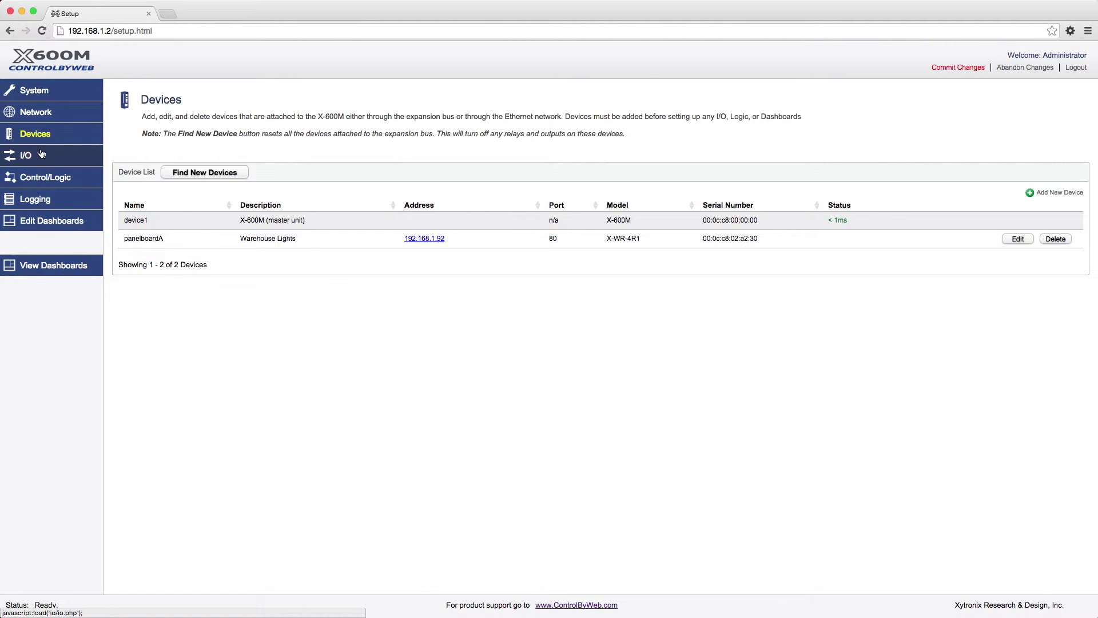
left_click(42, 158)
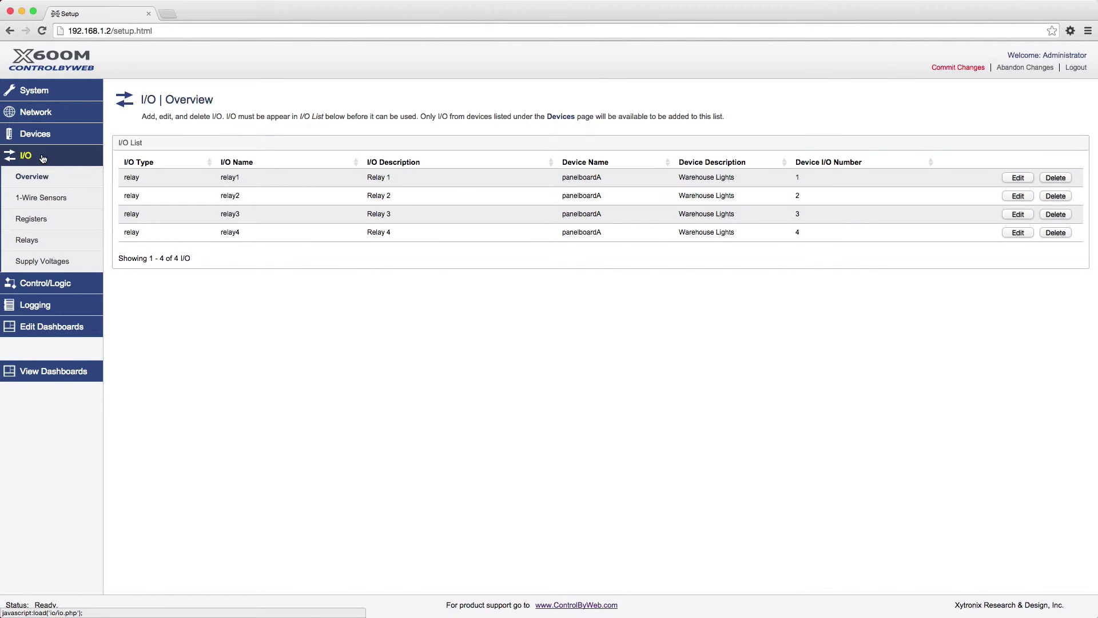
left_click(50, 242)
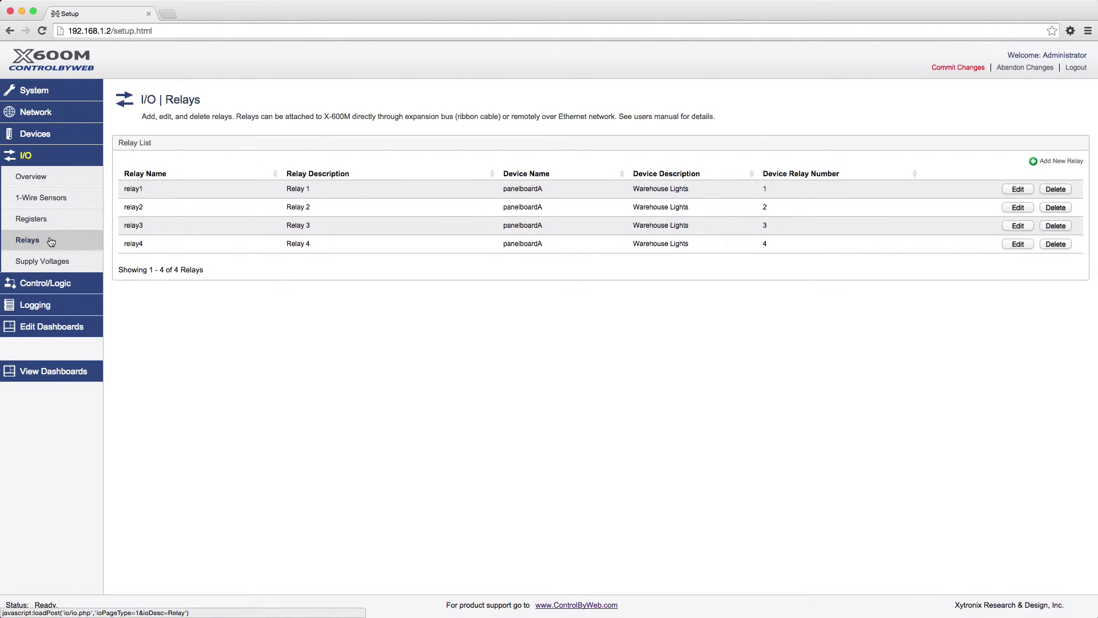
Step: Edit relay1 to be named circuitA1 with description 'Loading Dock Lights' and update it
left_click(1021, 193)
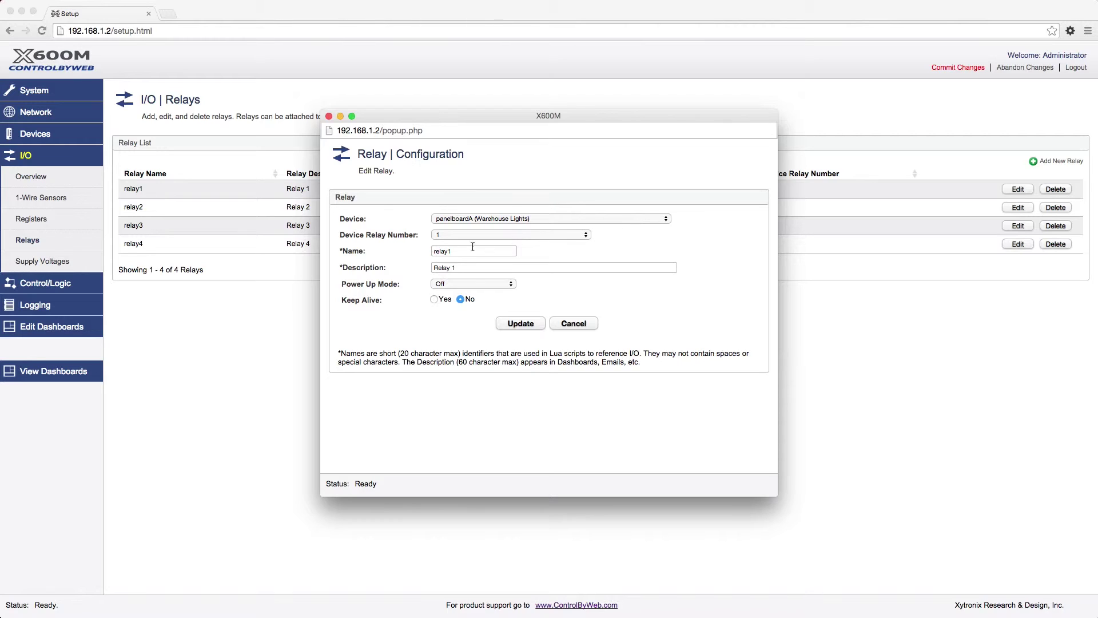
left_click_drag(463, 253, 420, 255)
type("circuitA1")
key("Tab")
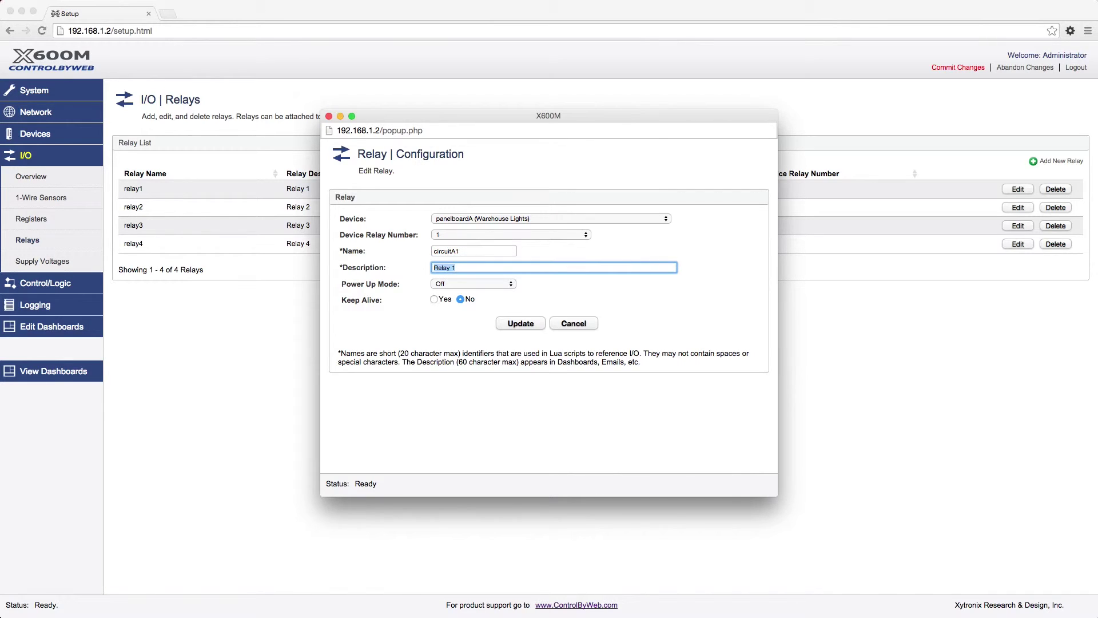
type("Loading Dock Lights")
left_click(511, 325)
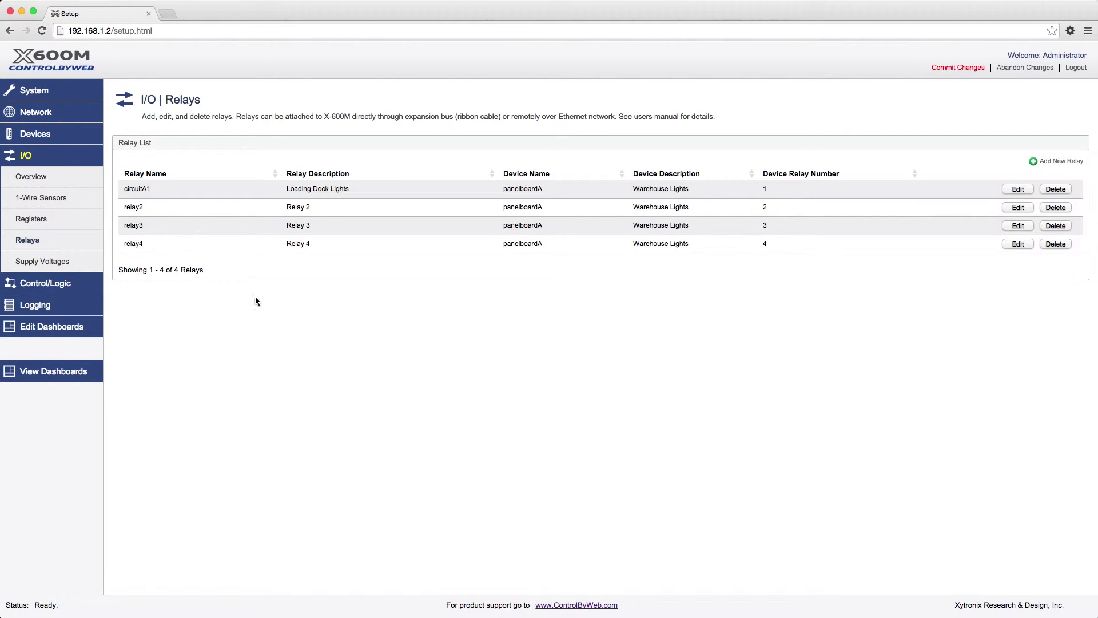
Step: Open Conditional Events, cancel a new-event form, then show the empty Calendar Events list
left_click(89, 285)
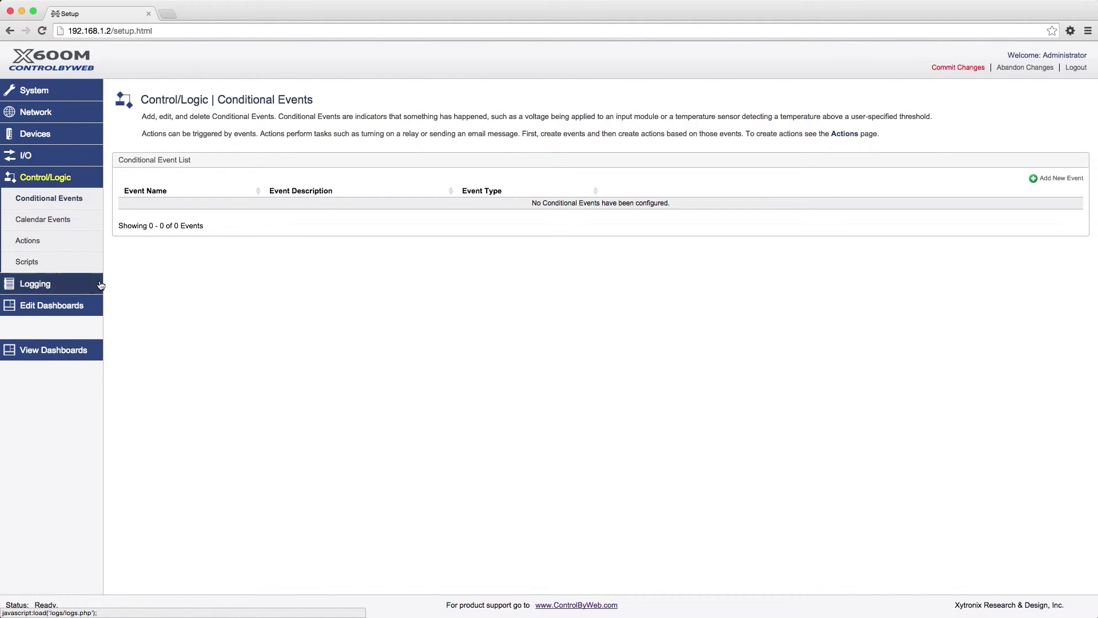
left_click(1065, 179)
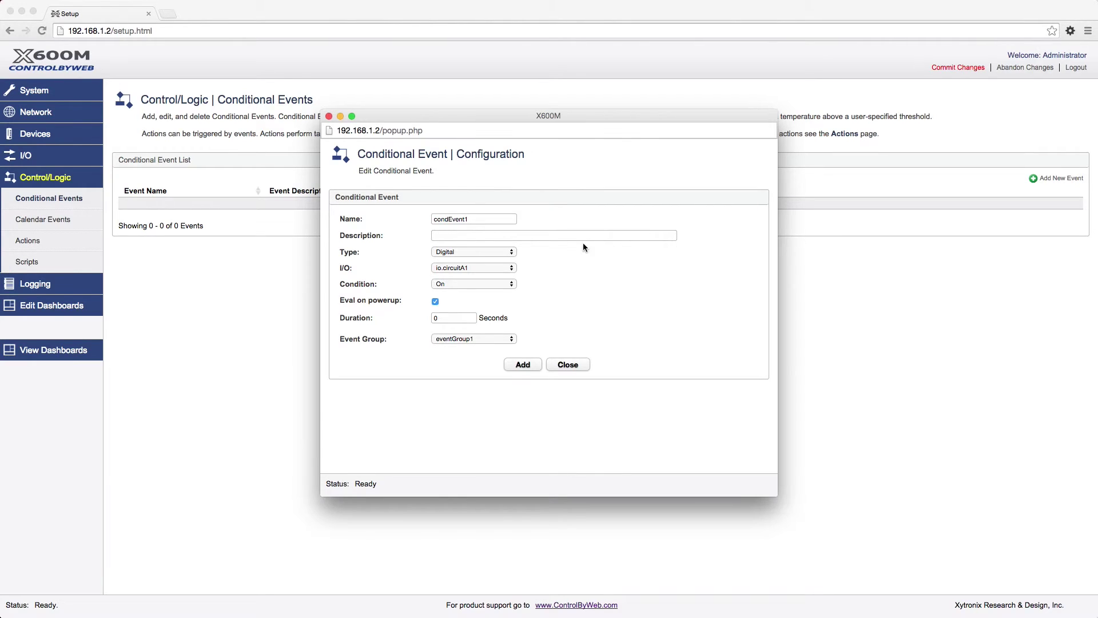
left_click(568, 365)
left_click(81, 220)
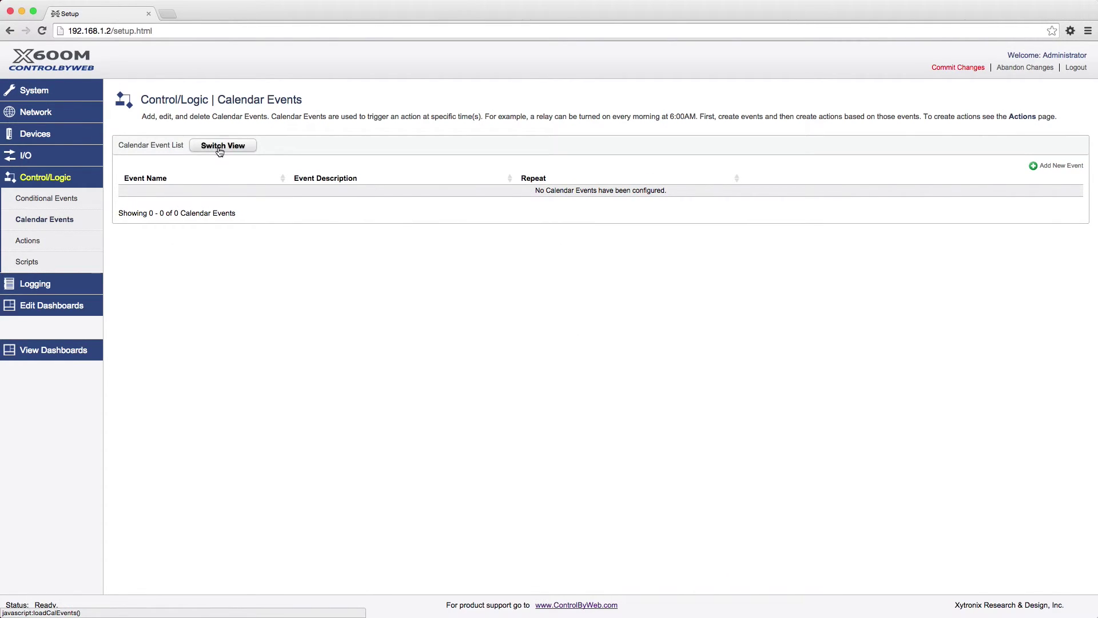
Step: View calendar events as a month, glance at Actions, then open Dashboard 1 in Edit Dashboards
left_click(221, 147)
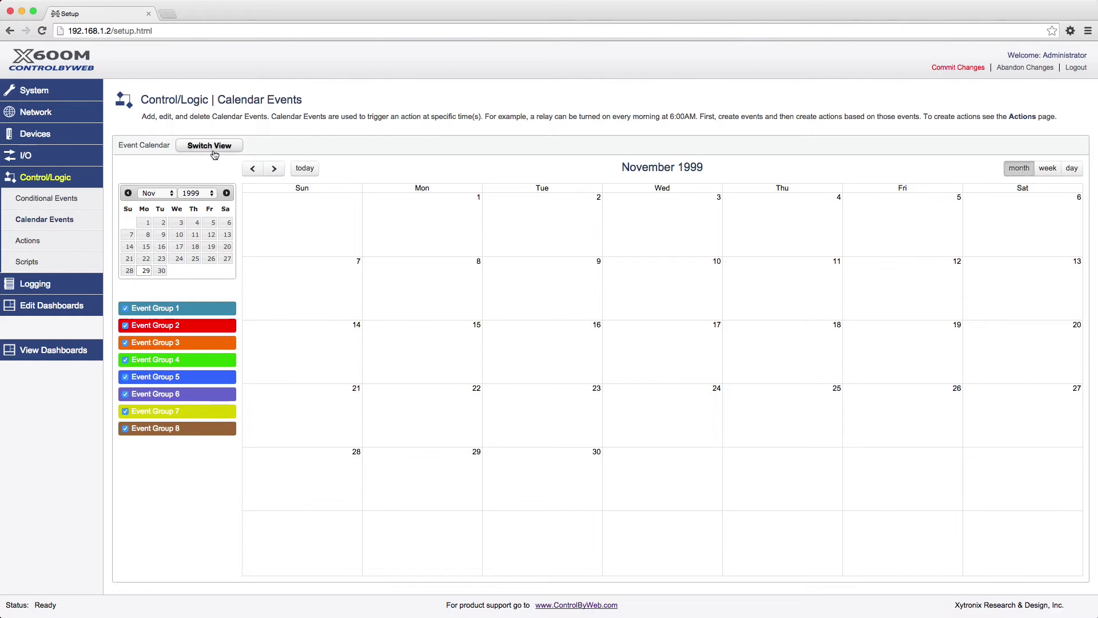
left_click(39, 247)
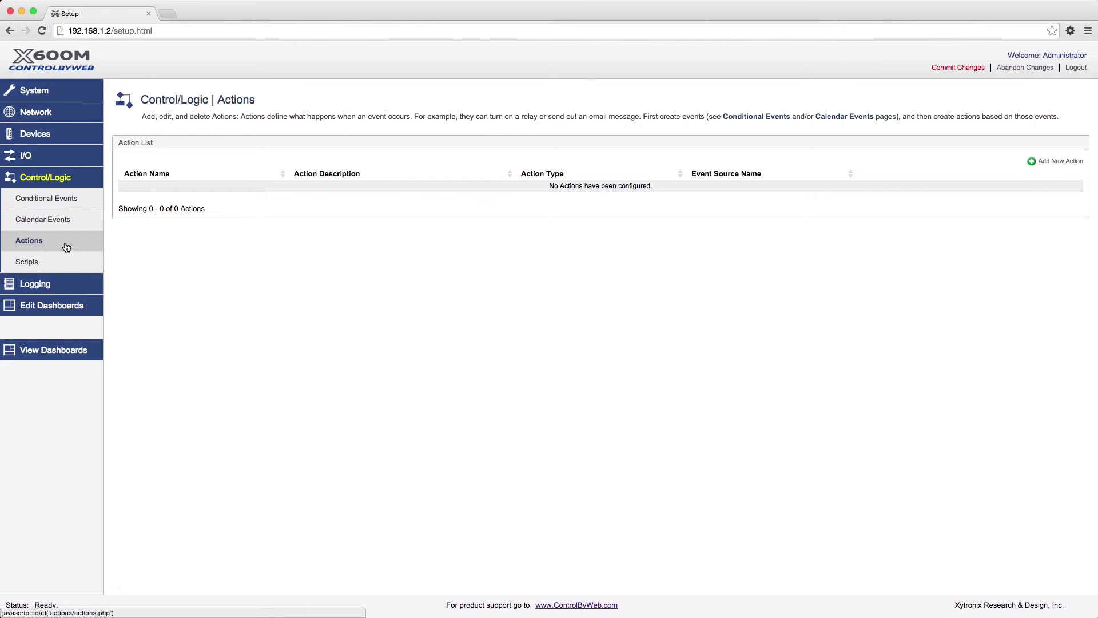
left_click(68, 307)
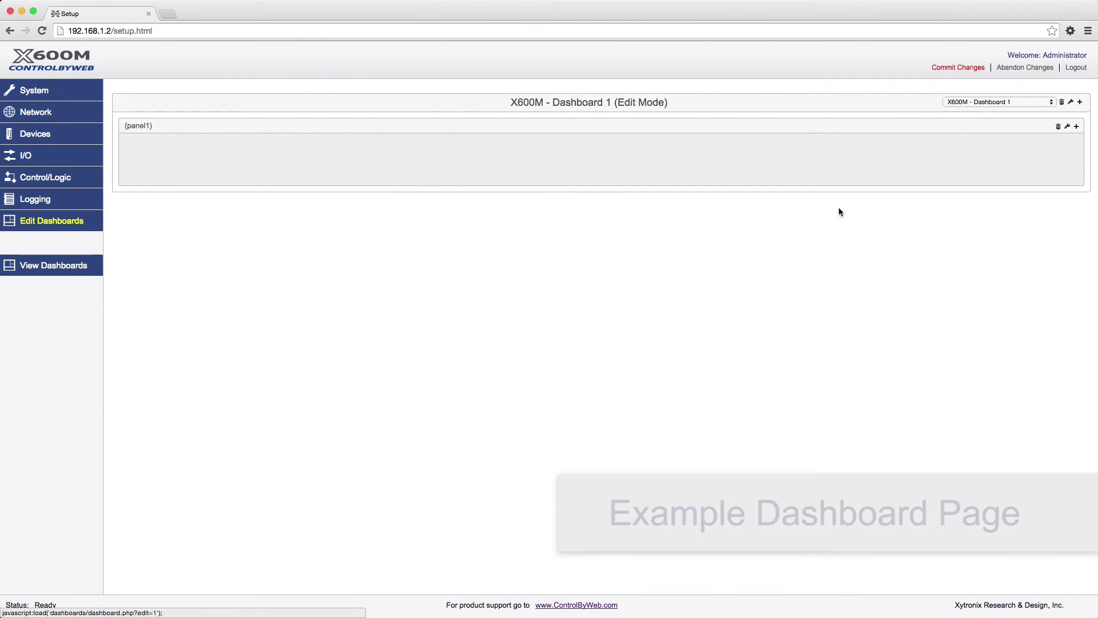
Step: Add a widget titled 'Upper Floor' to panel1
left_click(1077, 127)
triple_click(468, 222)
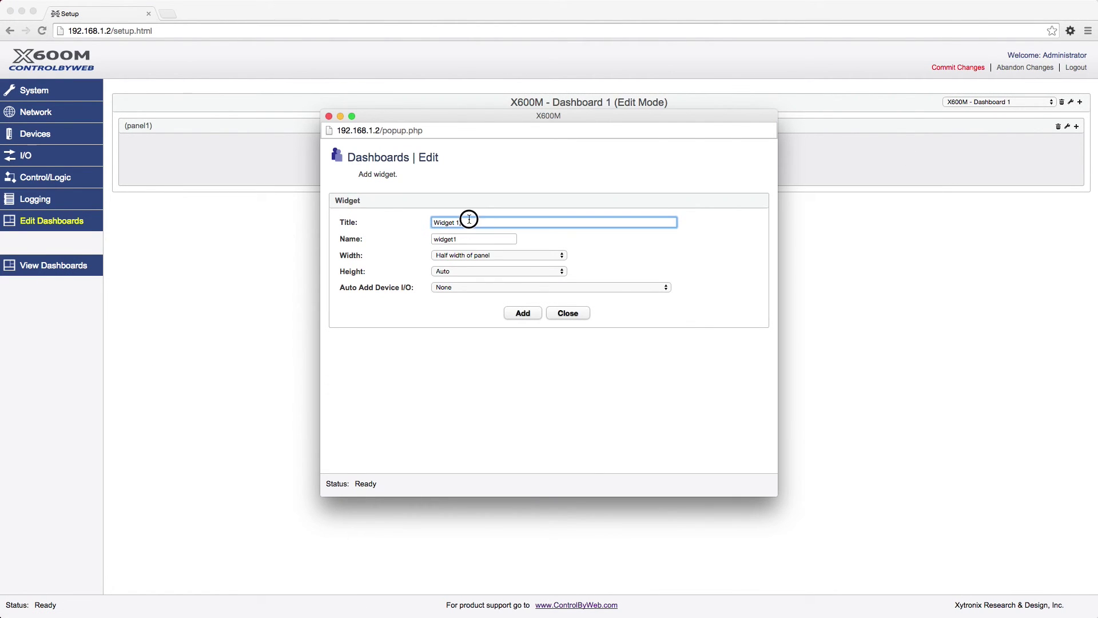
type("Upper Floor")
left_click(523, 313)
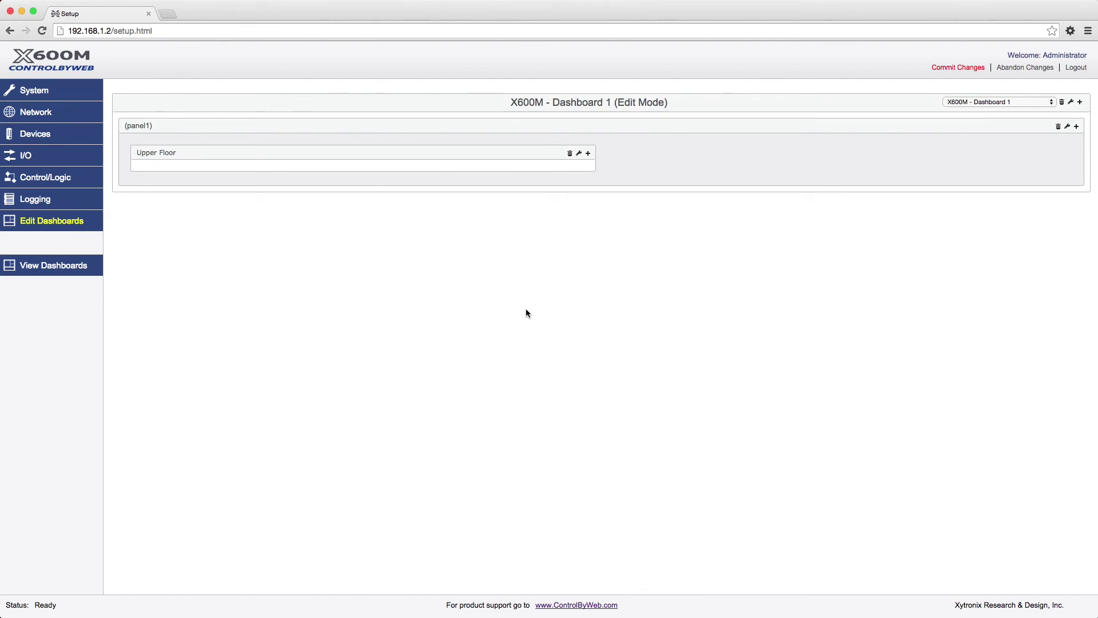
Step: Give the Upper Floor widget a Relay On/Off control for Loading Dock Lights
left_click(588, 153)
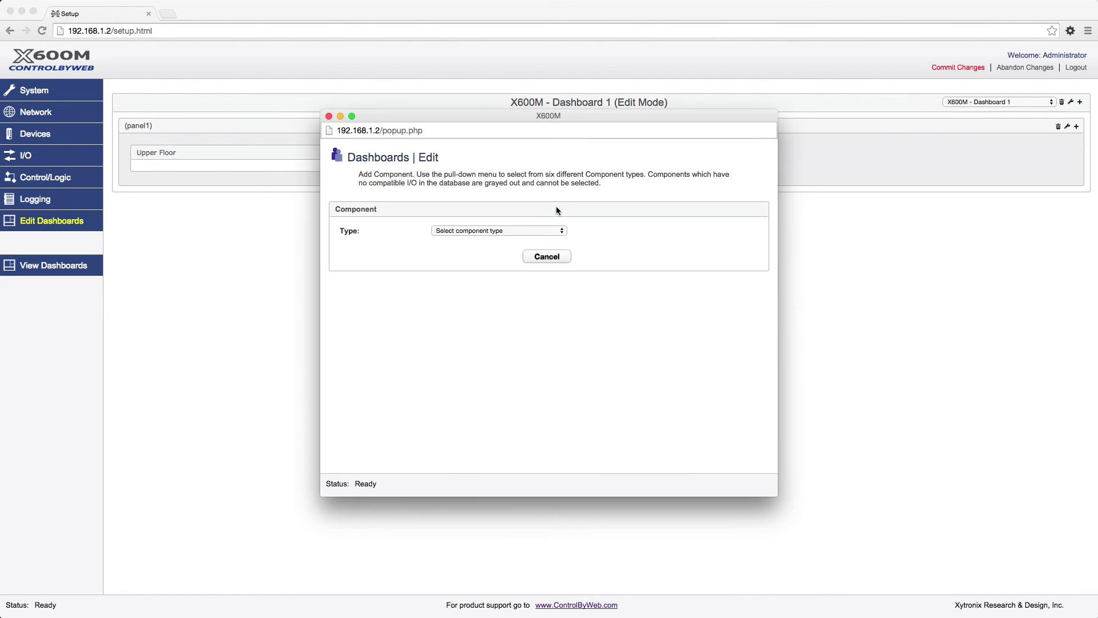
left_click(544, 235)
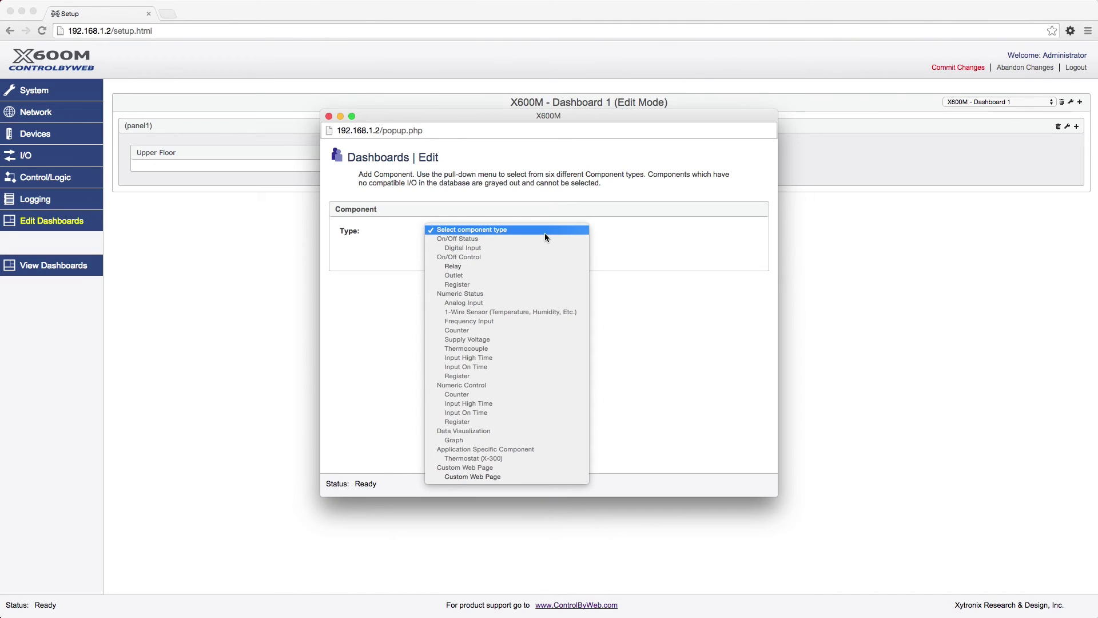
left_click(526, 264)
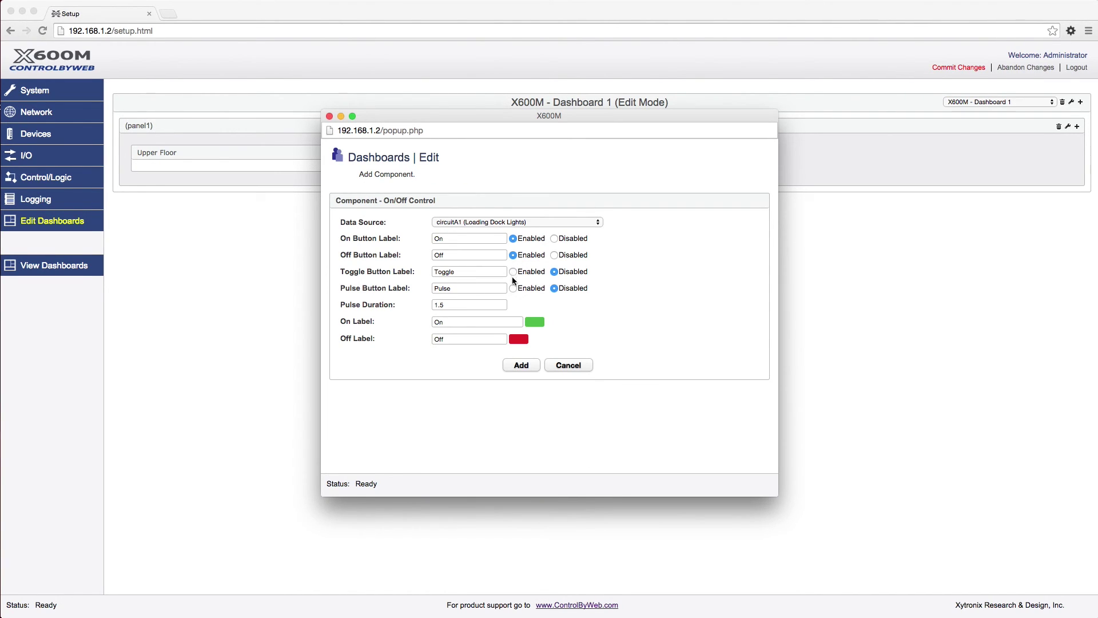
left_click(521, 365)
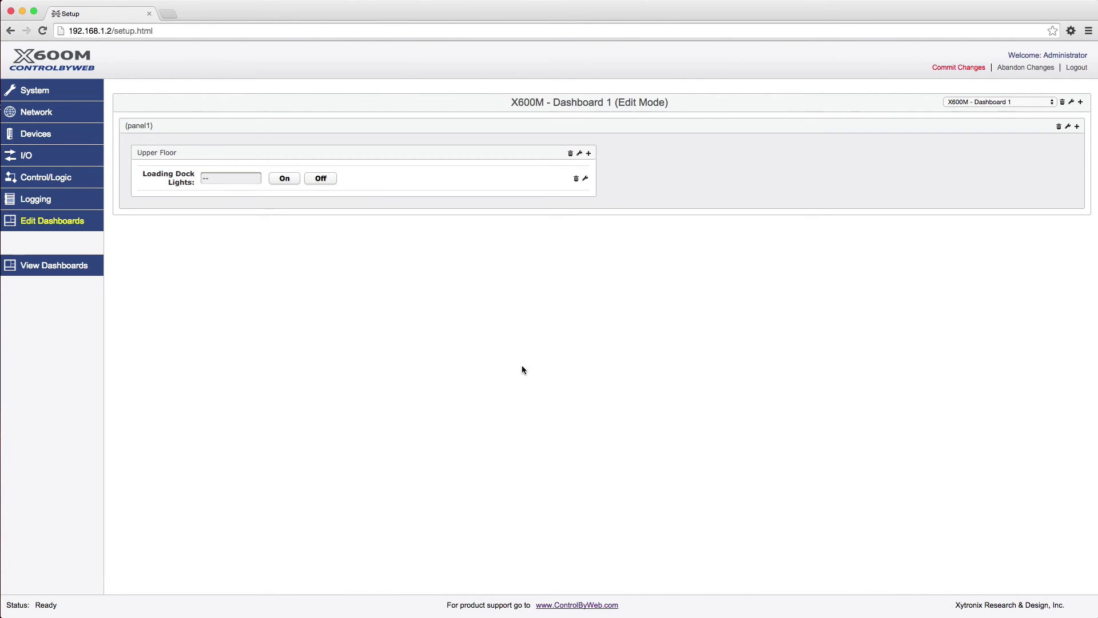
left_click(64, 270)
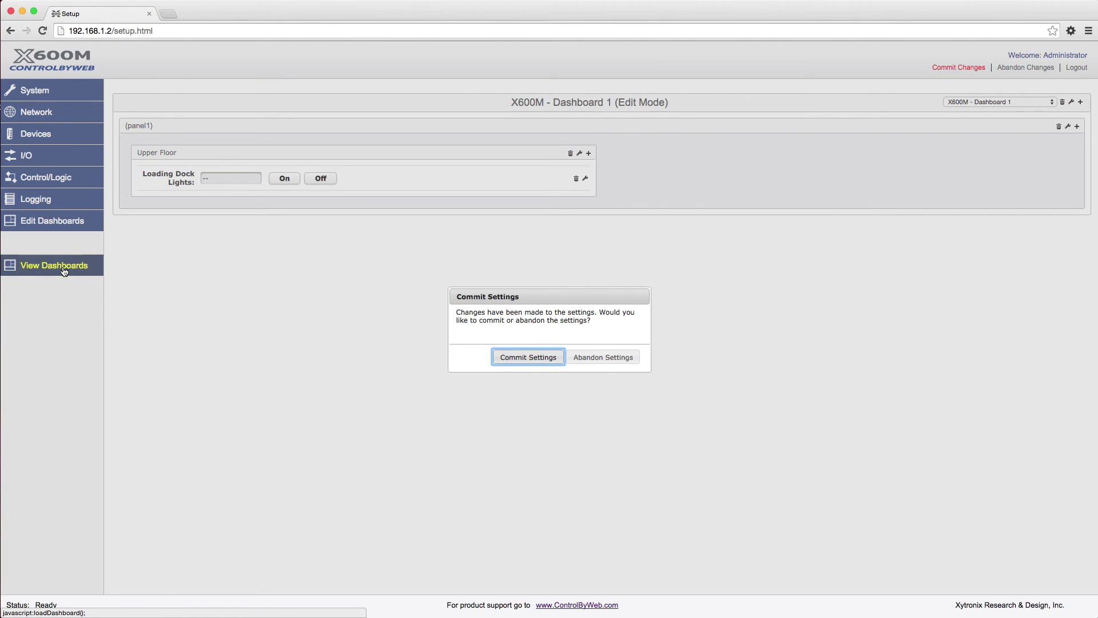
Step: Commit the settings, then turn circuitA1 off and turn on all lights from the dashboard
left_click(521, 359)
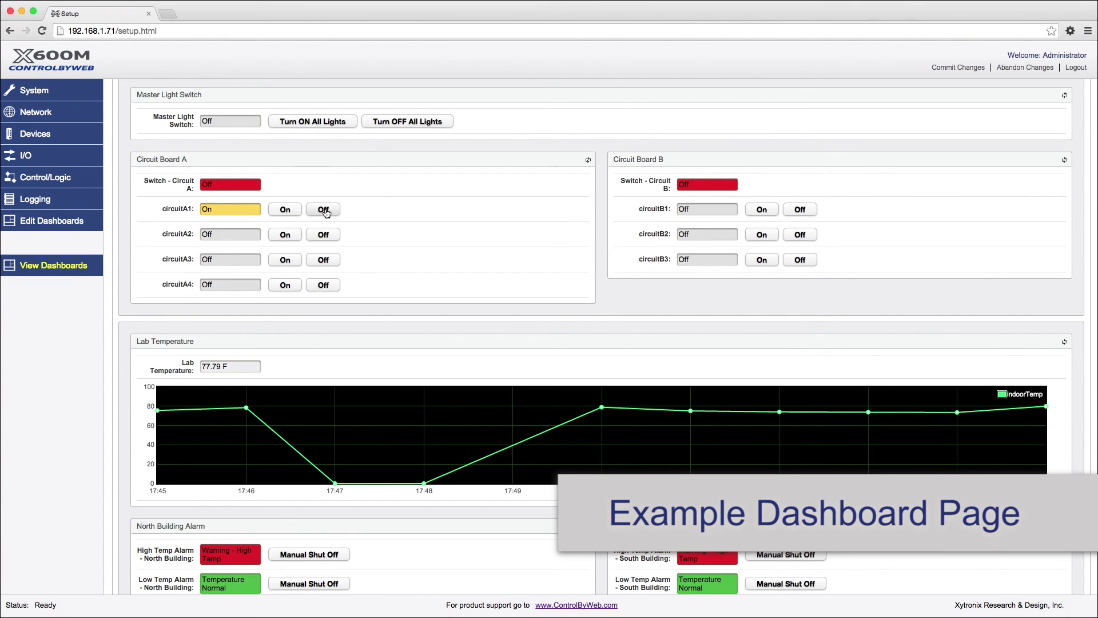
left_click(324, 210)
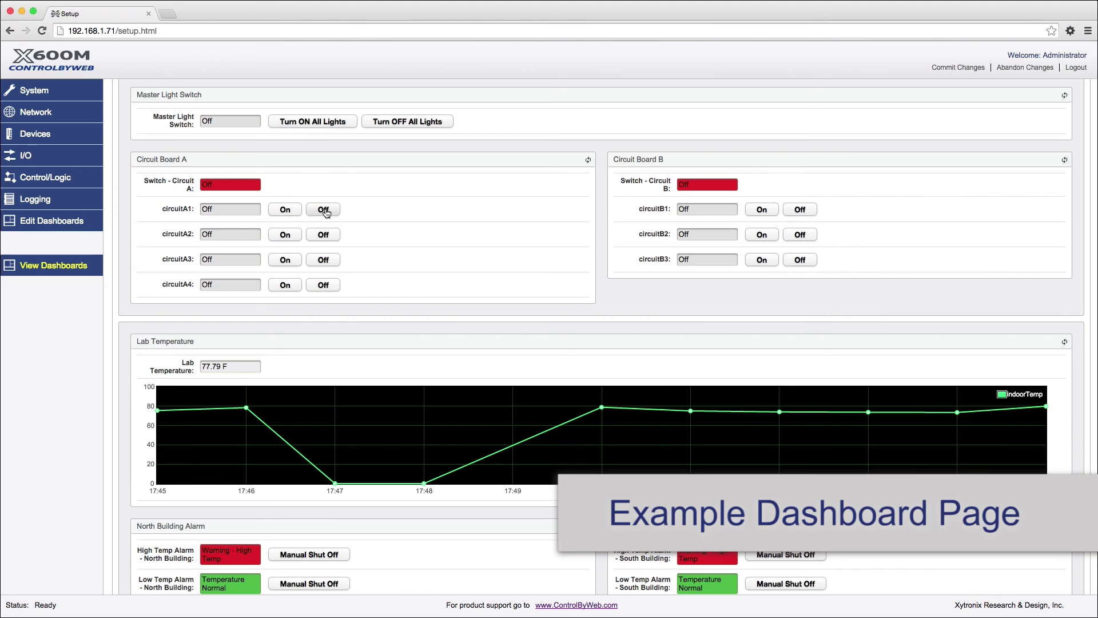
left_click(318, 123)
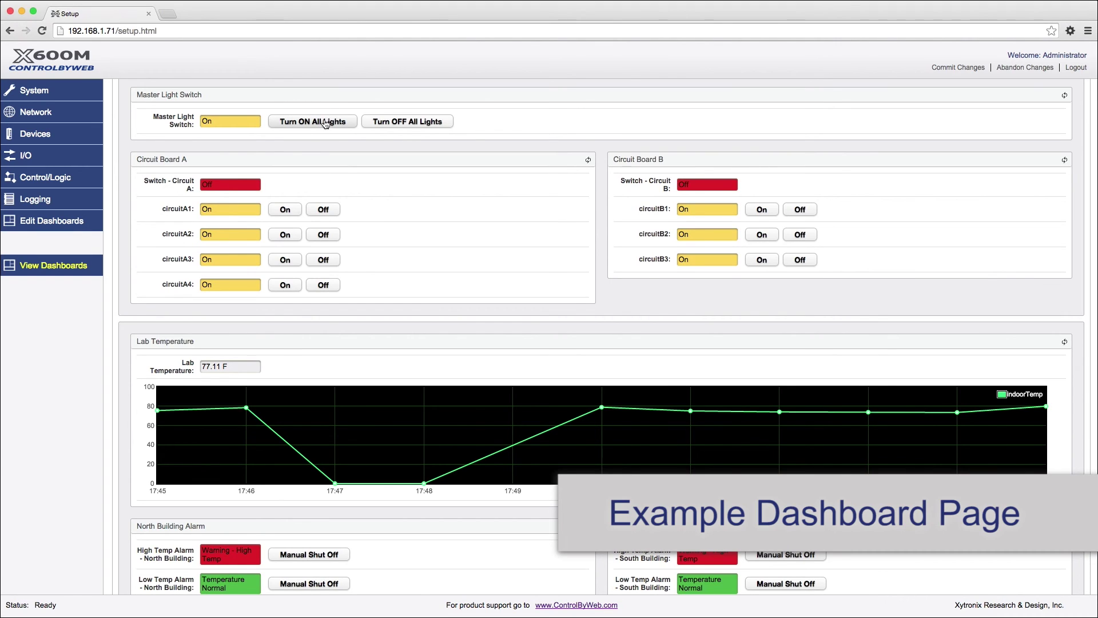